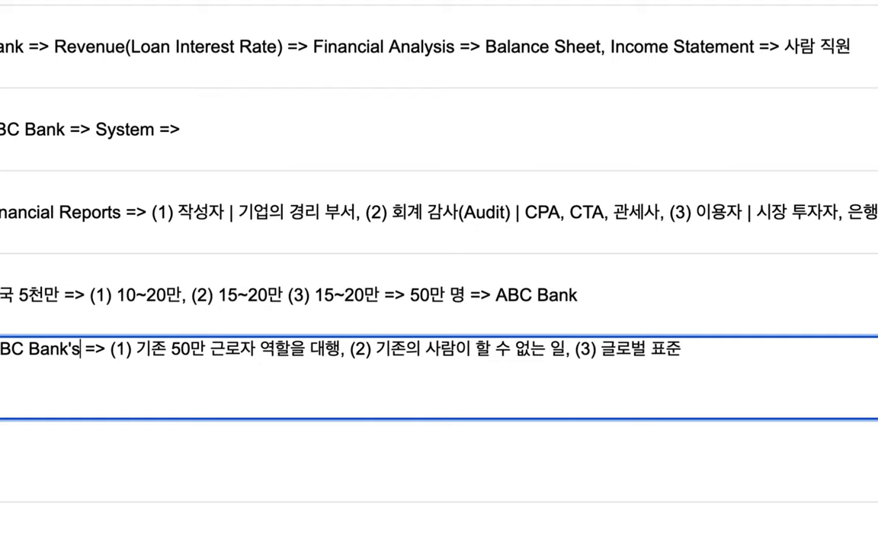
- Correct the B7 note so it begins with "ABC Bank's FR", removing the stray Korean character
key("BackSpace")
type("뢰")
key("BackSpace")
type("FR")
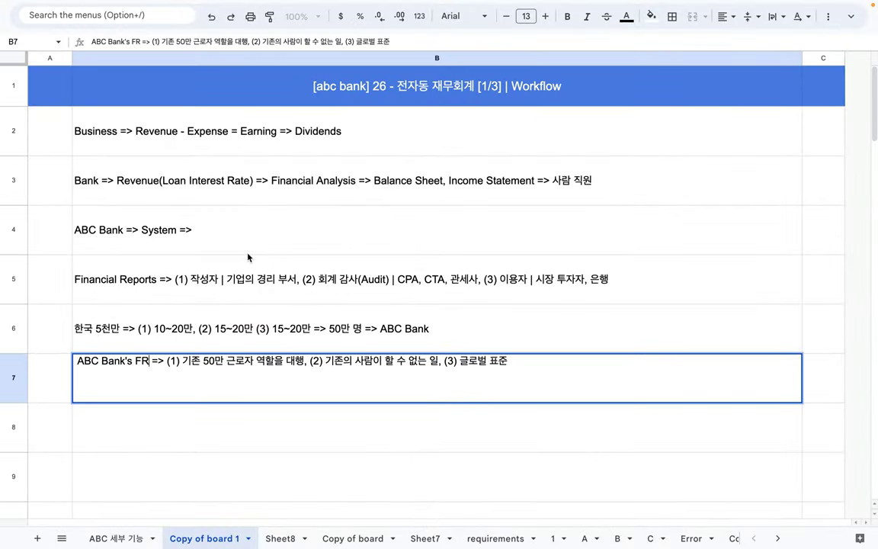
- Commit the ABC Bank's FR note in B7 and reselect that cell
left_click(249, 258)
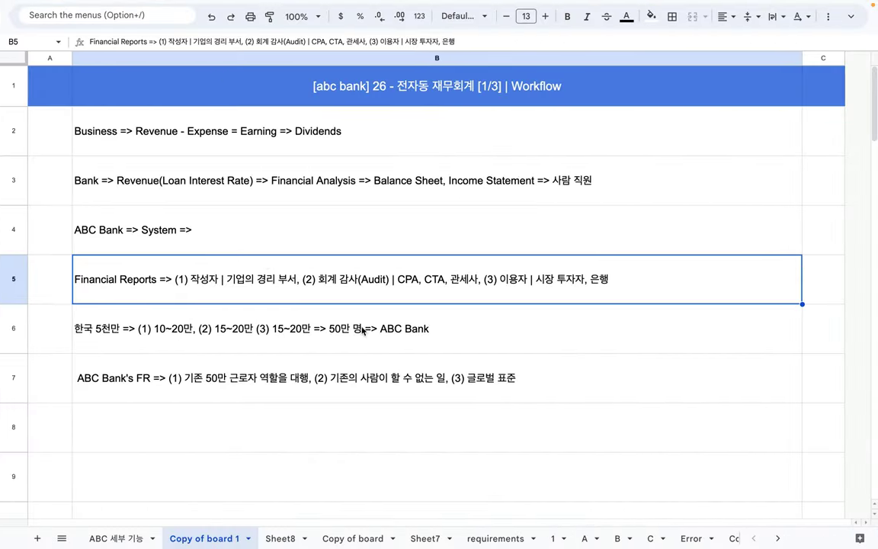
left_click(305, 378)
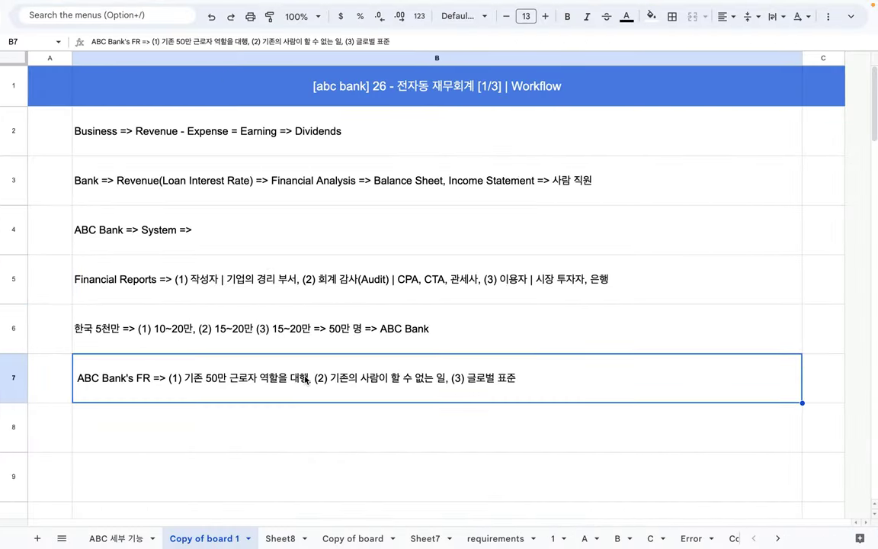
scroll(250, 403, "down", 2)
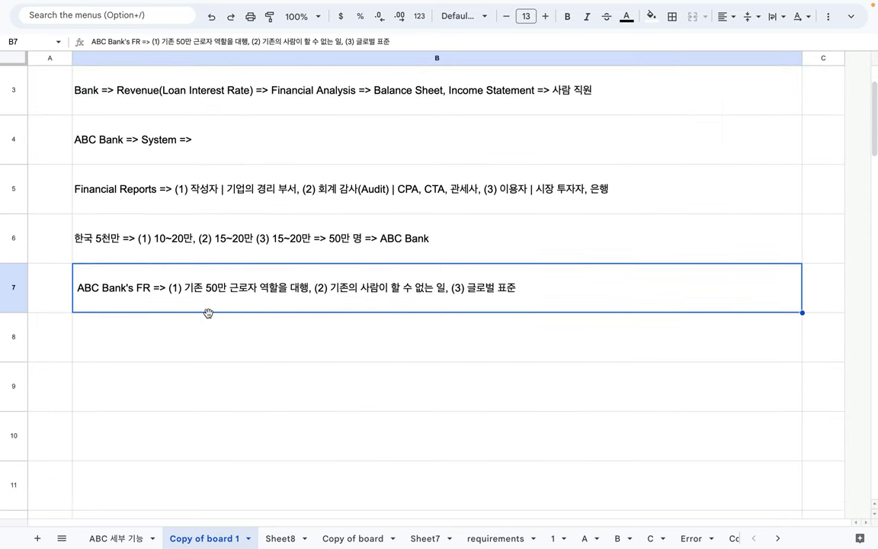
- Review the B7 phrases 기존 50만 근로자, 역할을 대행 and 수 없는, then select B6
double_click(220, 285)
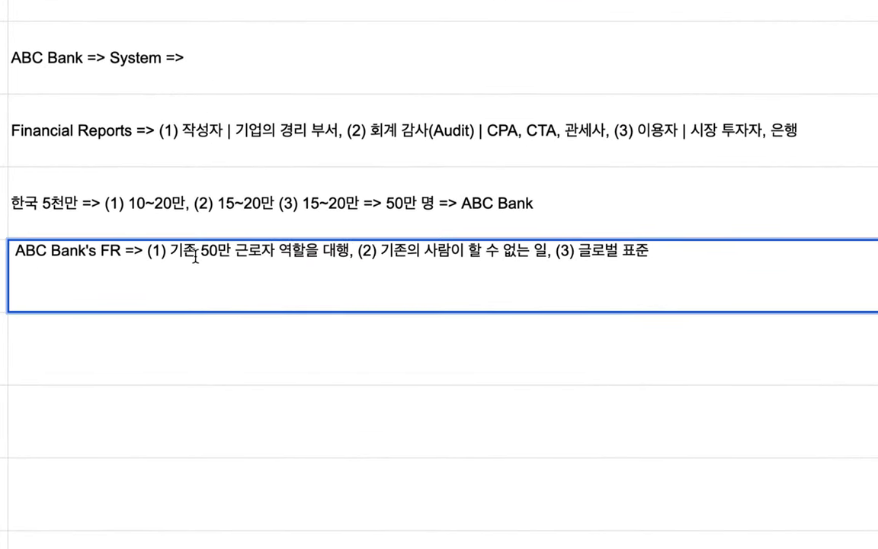
left_click_drag(170, 251, 279, 251)
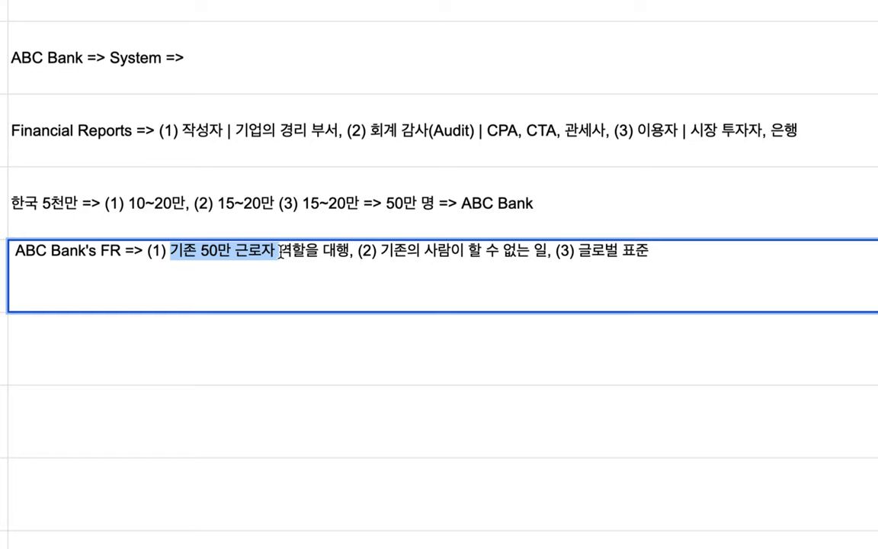
left_click_drag(278, 252, 348, 251)
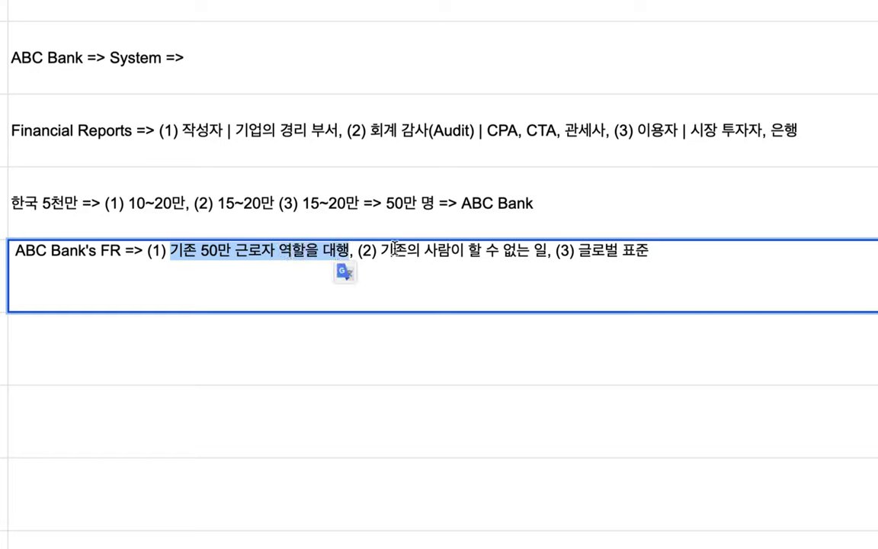
left_click(339, 259)
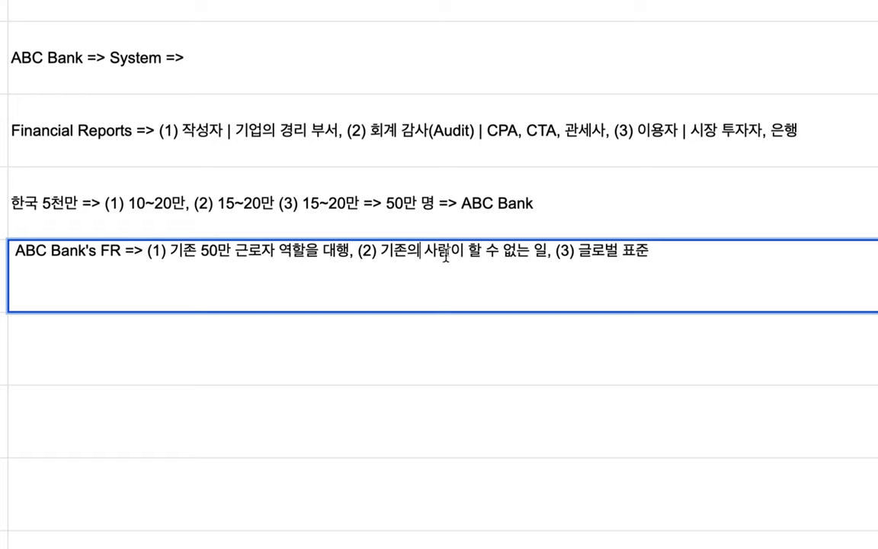
left_click_drag(482, 250, 639, 250)
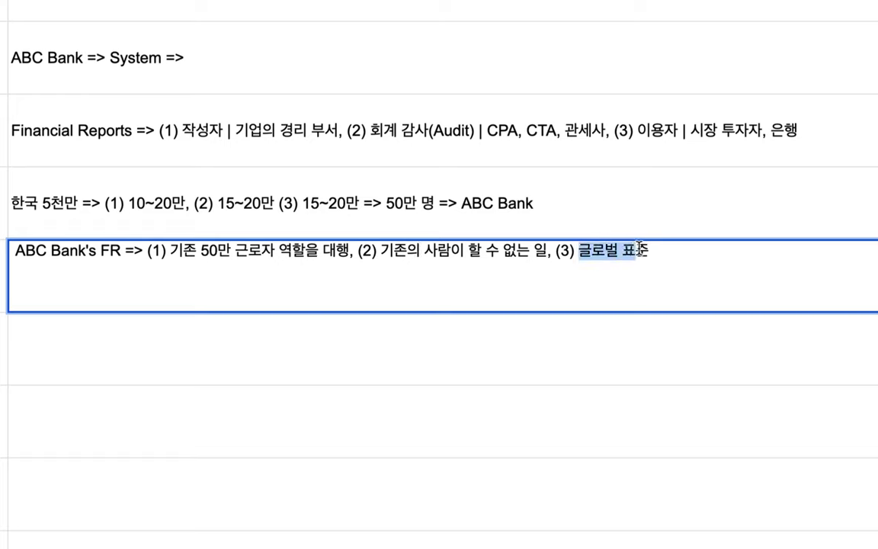
left_click(566, 216)
- Sign in to ABC Bank in the first browser window using a saved account
key("ctrl+Left")
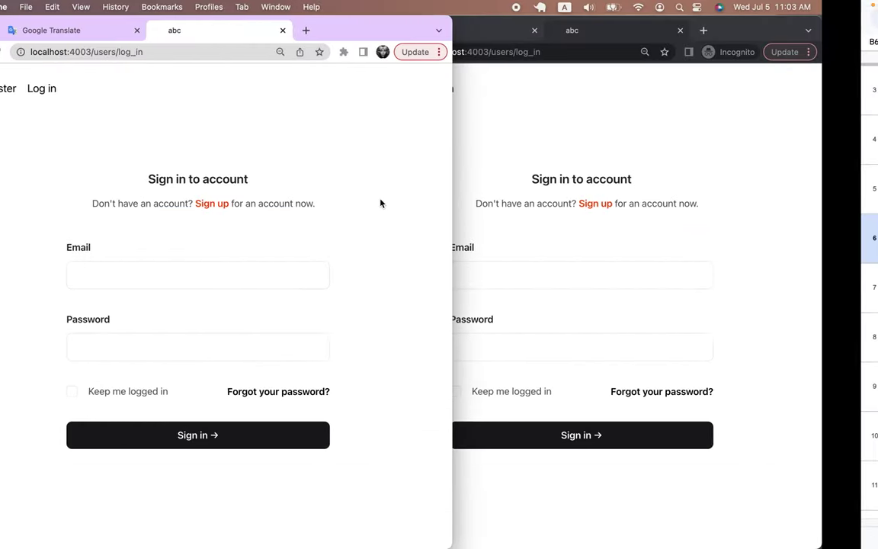
left_click(227, 281)
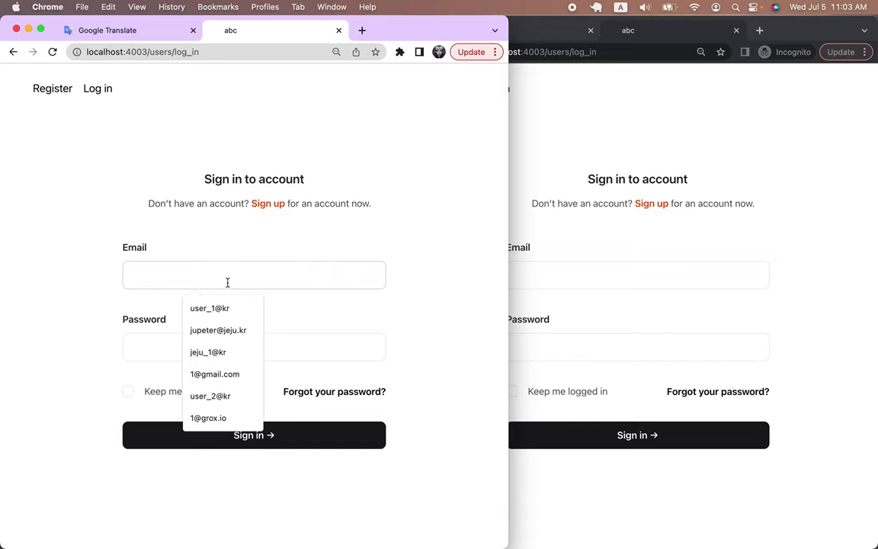
left_click(229, 309)
left_click(200, 351)
type("1")
left_click(176, 426)
- Sign in the incognito window with a second account's e-mail and password, then open Market in the first window
left_click(760, 270)
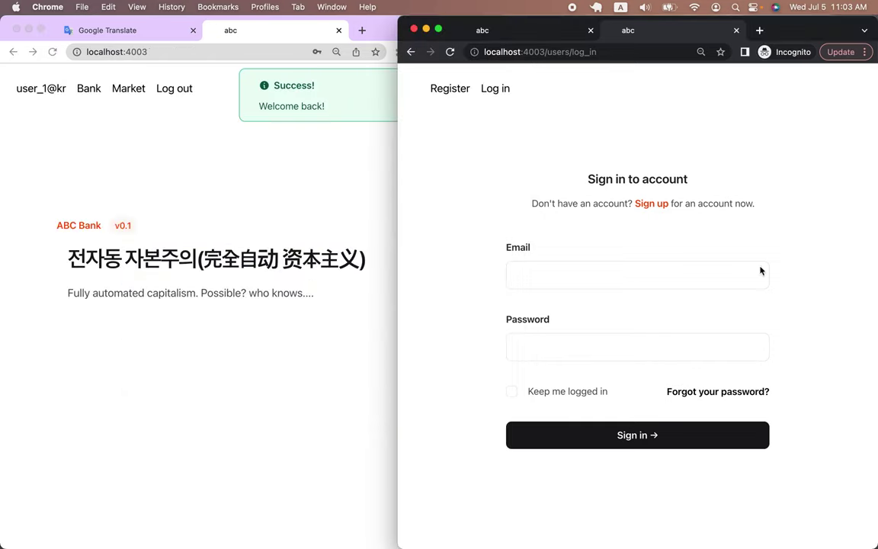
left_click(606, 278)
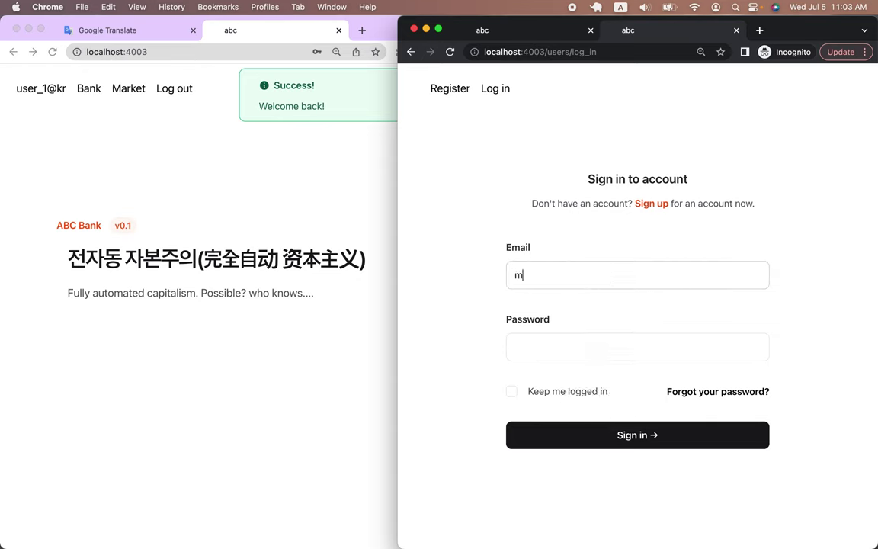
left_click(612, 341)
type("1")
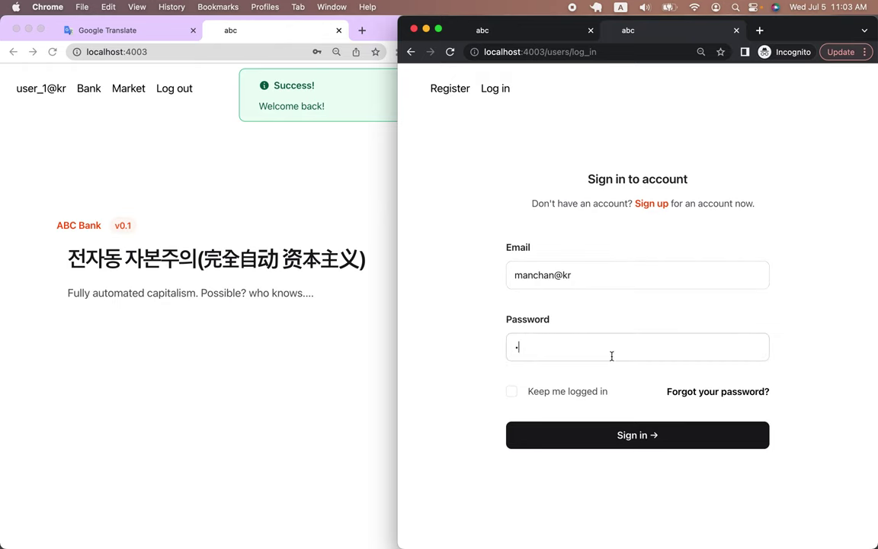
left_click(598, 434)
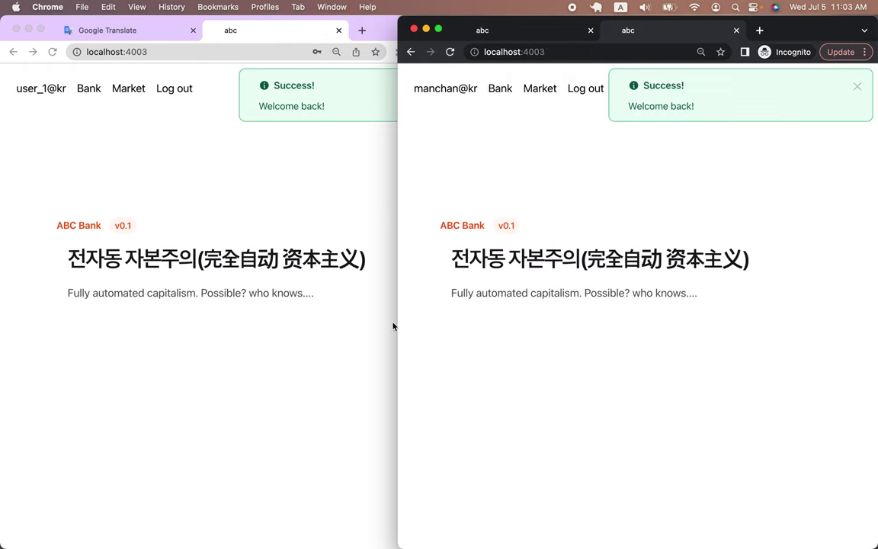
left_click(333, 343)
left_click(123, 84)
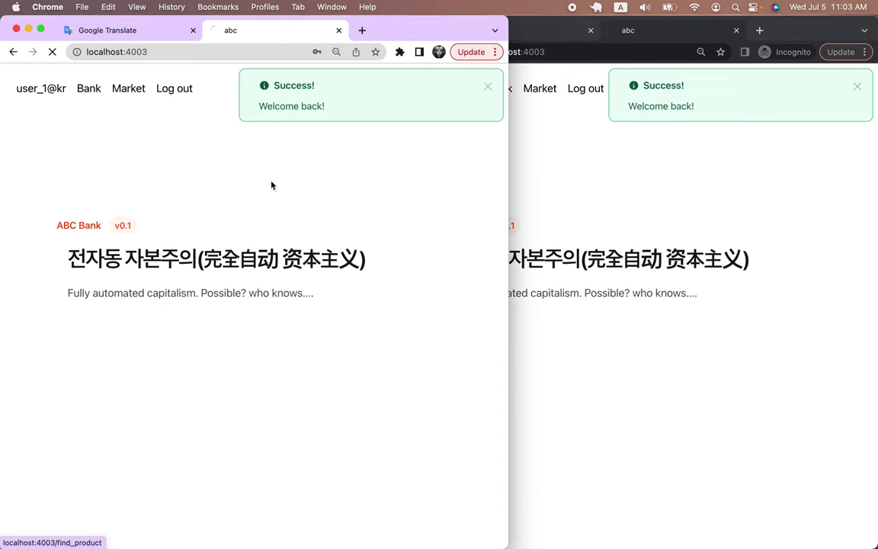
- Show All Products in both windows, dismissing the welcome-back notice in the incognito window
left_click(352, 253)
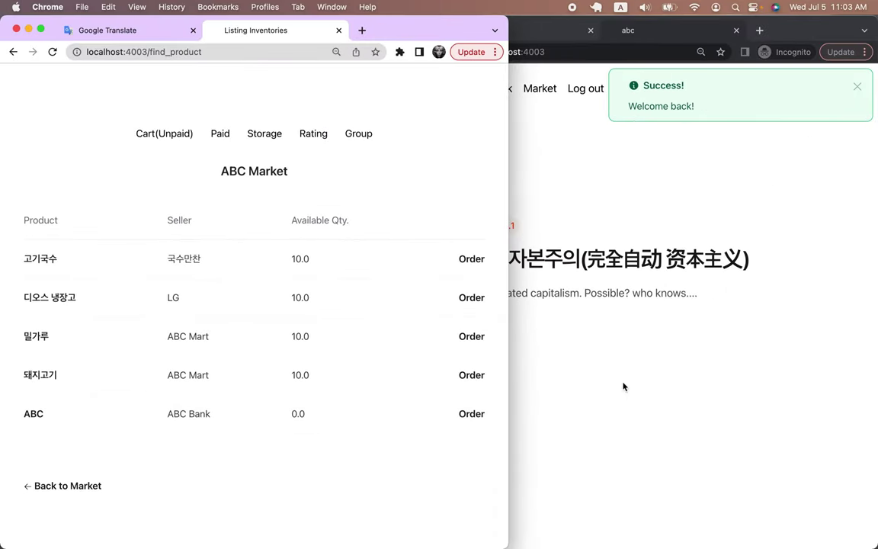
left_click(568, 389)
left_click(856, 87)
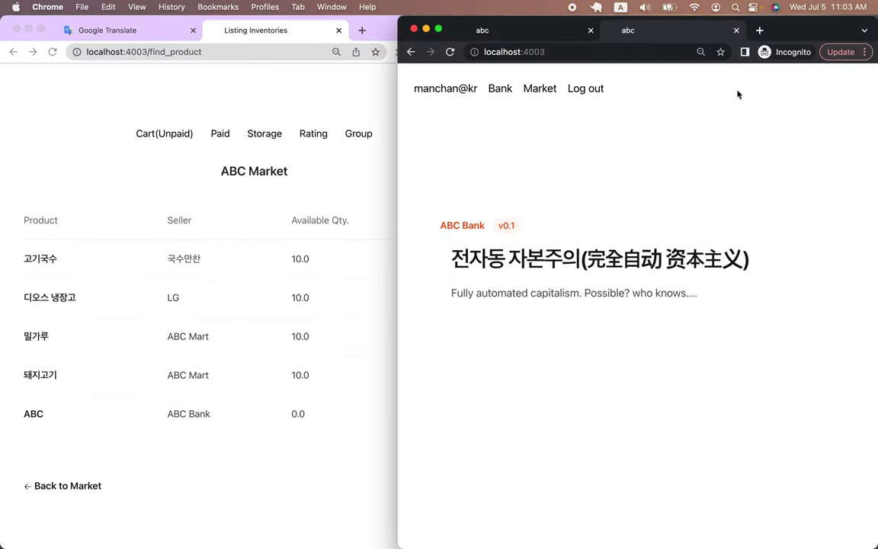
left_click(542, 92)
left_click(738, 255)
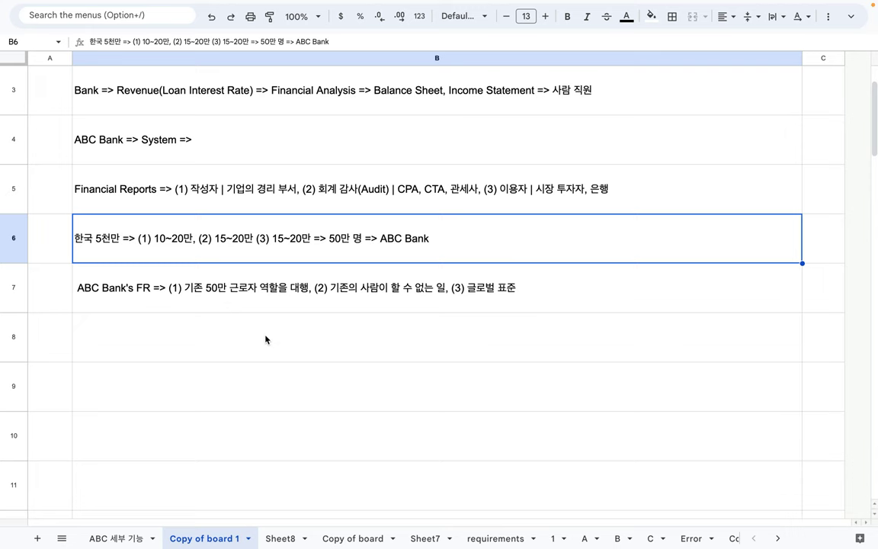
- Enter '모든 데이터의 작성과 갱신 => Global Real Time' in B8, fixing the typos
left_click(265, 337)
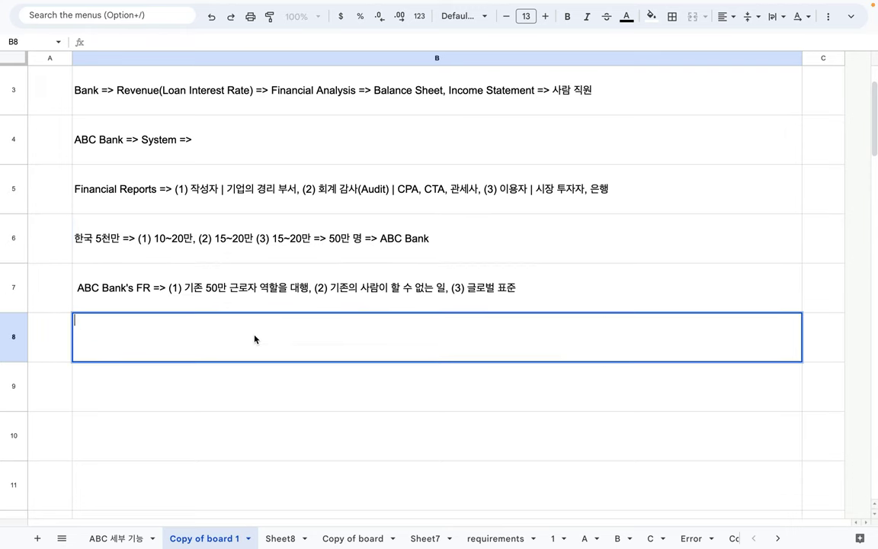
double_click(121, 336)
type("ahem")
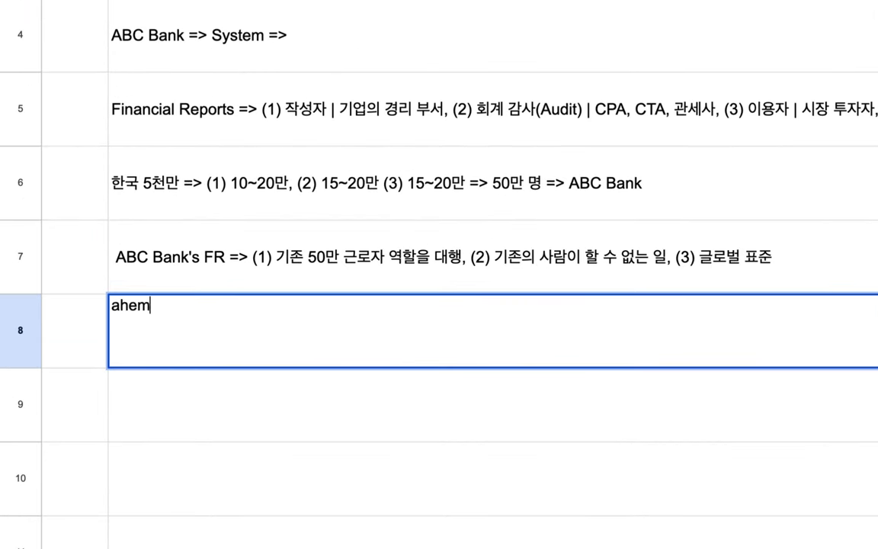
key("BackSpace")
key("BackSpace")
key("BackSpace")
key("BackSpace")
type("모든 ")
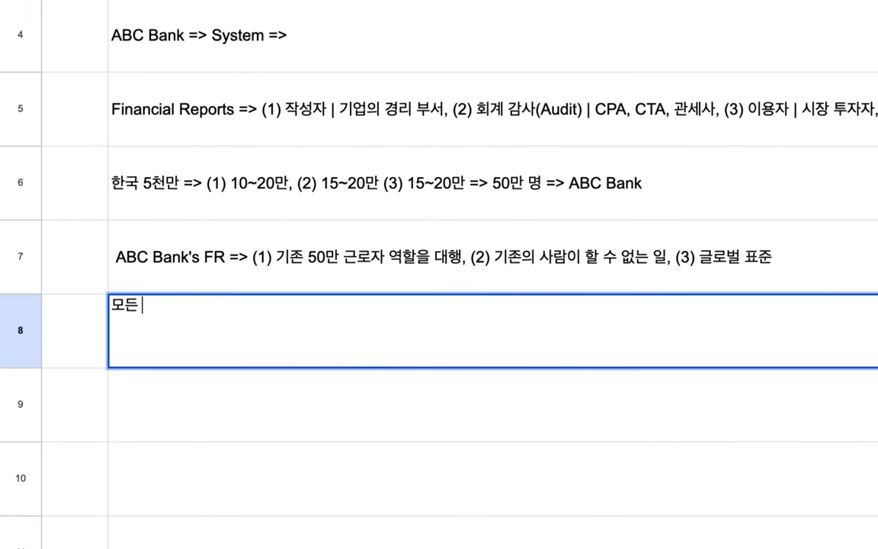
type("데이터의 ㅏㄱ스")
key("BackSpace")
key("BackSpace")
key("BackSpace")
key("BackSpace")
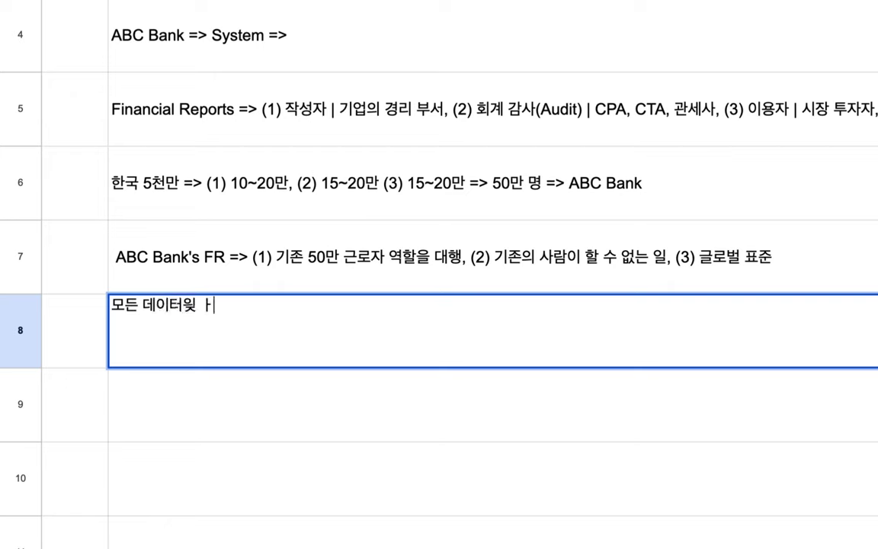
type("작성과 ㄱ")
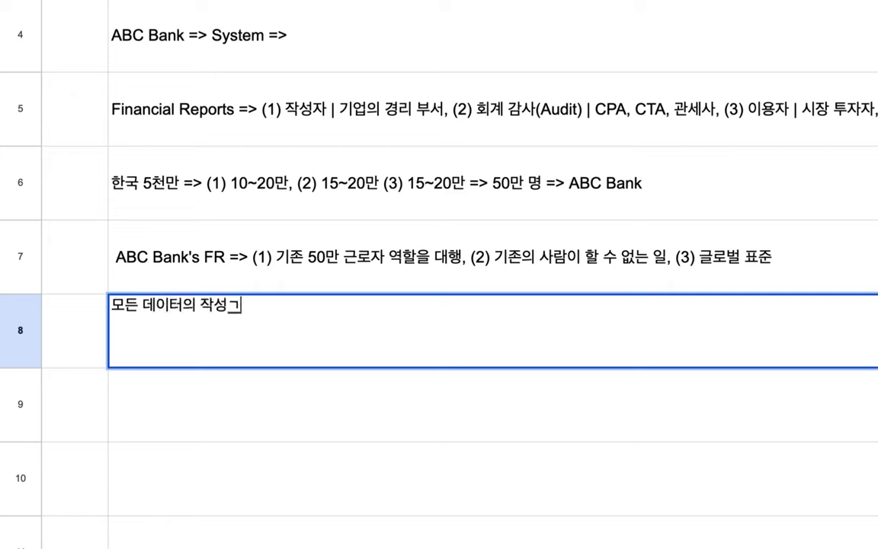
type("갱시 => ㄱ")
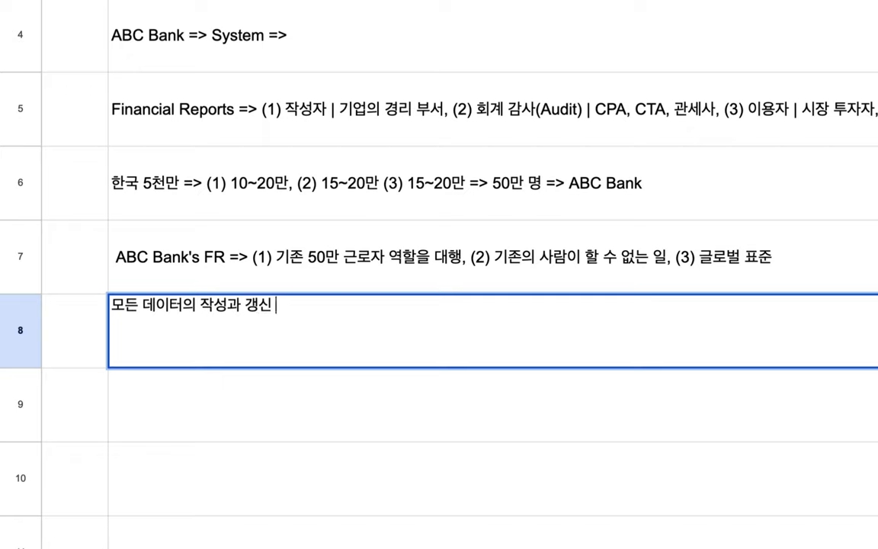
type("글러벌")
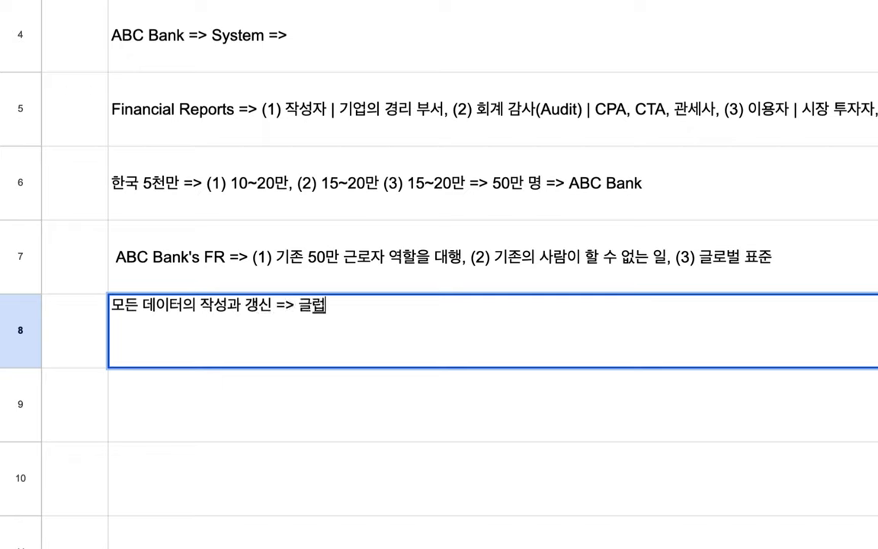
key("BackSpace")
key("BackSpace")
type("로ㅂ")
key("BackSpace")
key("BackSpace")
key("BackSpace")
type("Global Real Time")
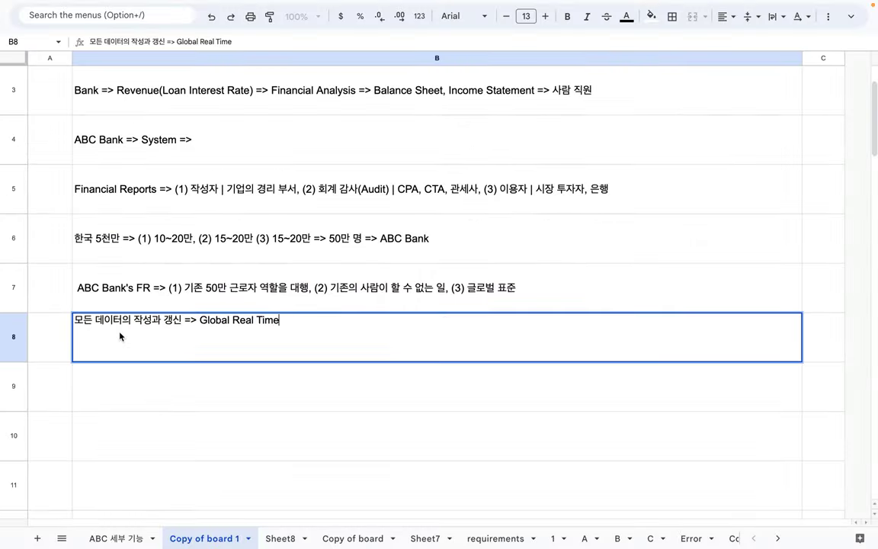
key("ctrl+Left")
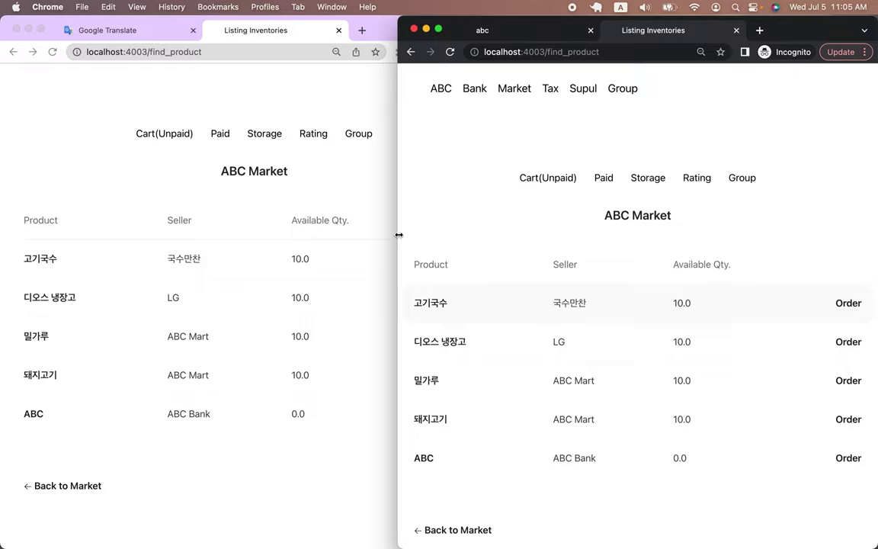
scroll(177, 116, "up", 1)
scroll(177, 115, "up", 3)
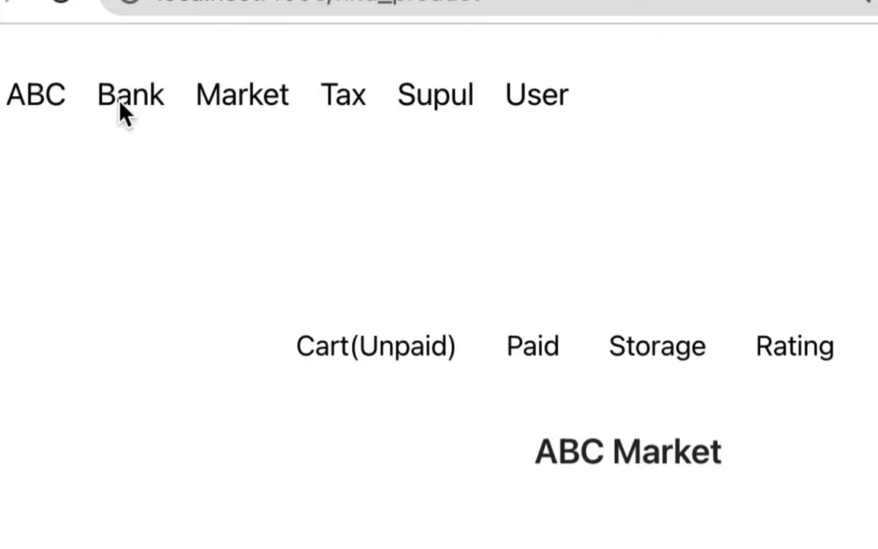
- Open the Bank page from the top navigation to view the bank balances
left_click(149, 101)
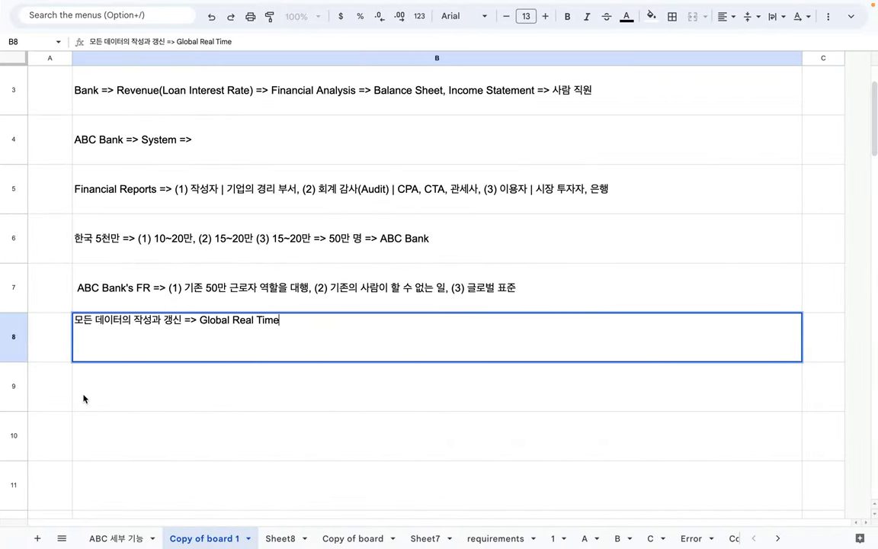
- Enter 'Cash & Cash Equivalents => 현금 또는 그 등가물 => KRW, USD, JPY, GOLD, Marketable Securies' in B9
left_click(80, 398)
double_click(108, 380)
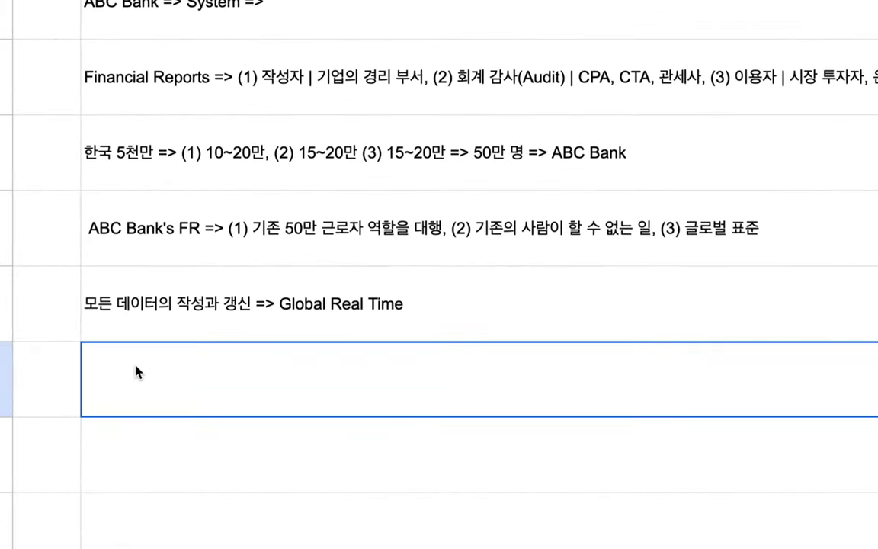
type("CAs")
key("BackSpace")
key("BackSpace")
type("as")
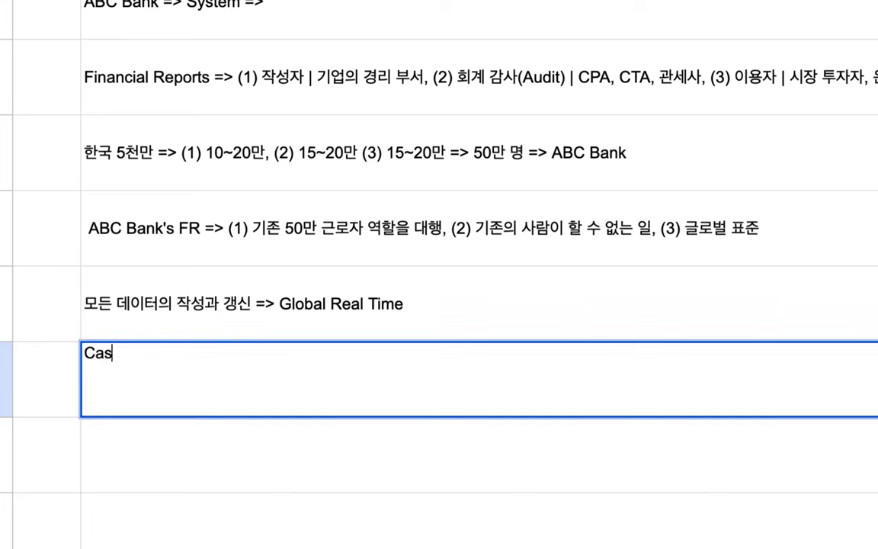
type("h & Cash Equiv")
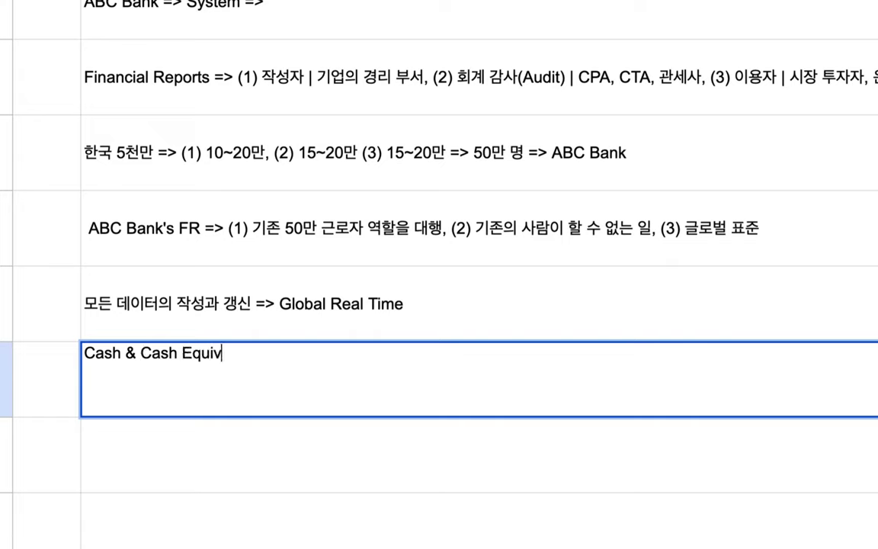
type("alents ")
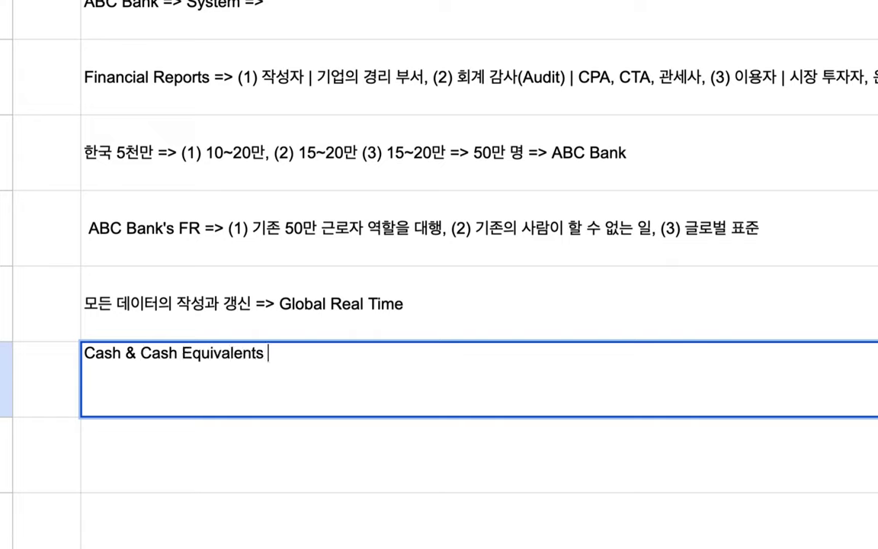
type("=> 혜현금 또는 그 그")
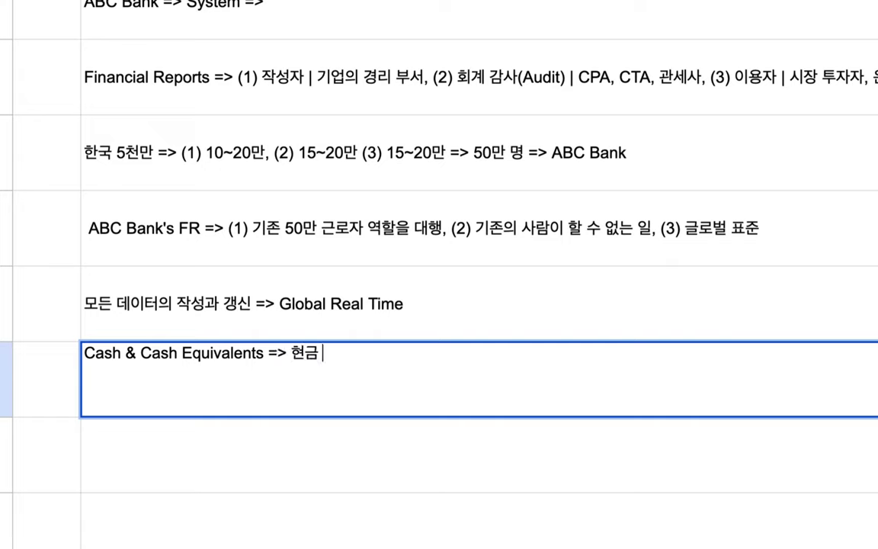
key("BackSpace")
key("BackSpace")
type("등가물")
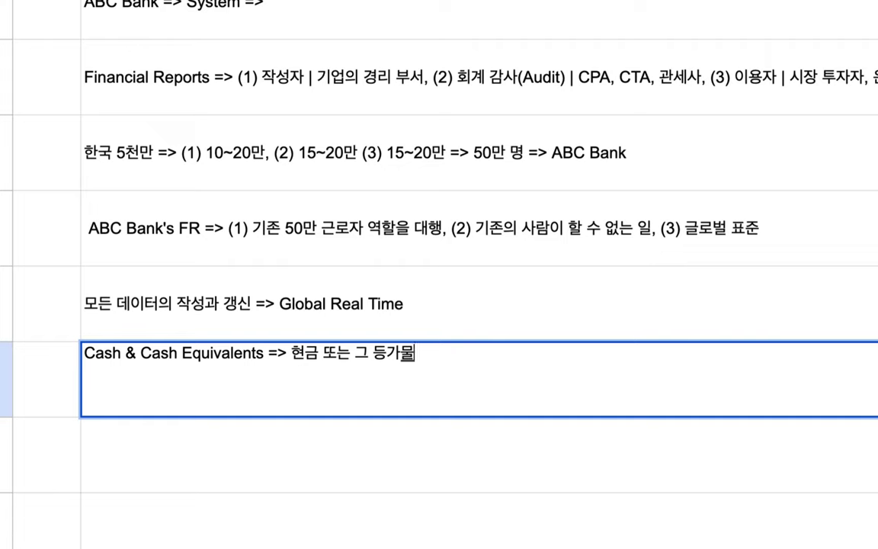
type(" => KRW, ")
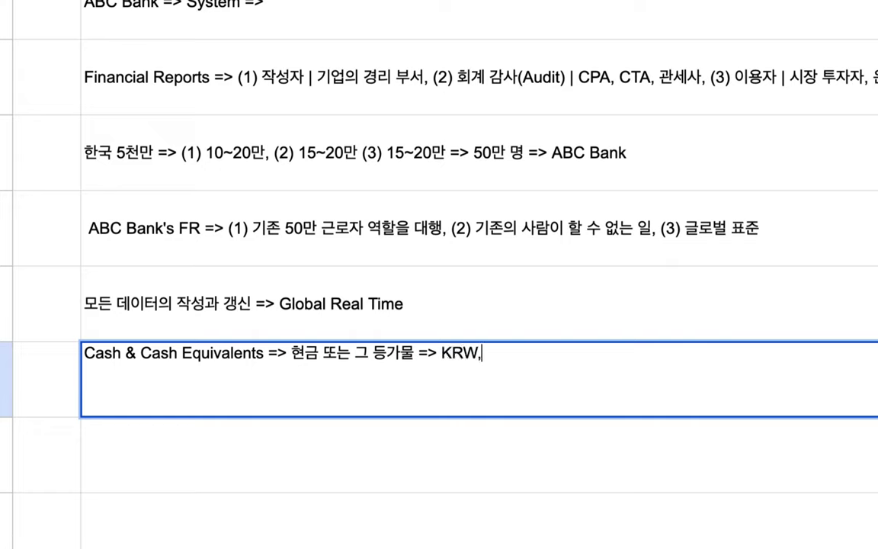
type("USD")
key("BackSpace")
type("SD, JPY, ")
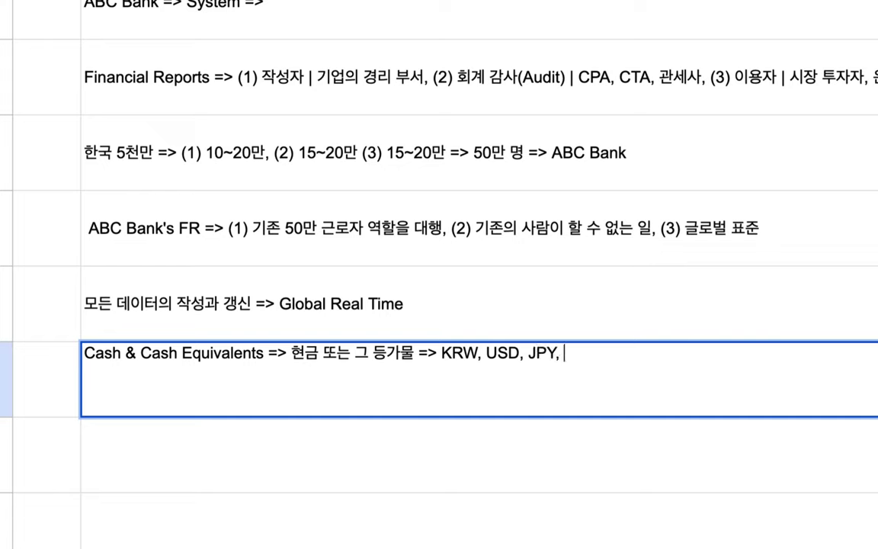
type("GOLD")
type(", ")
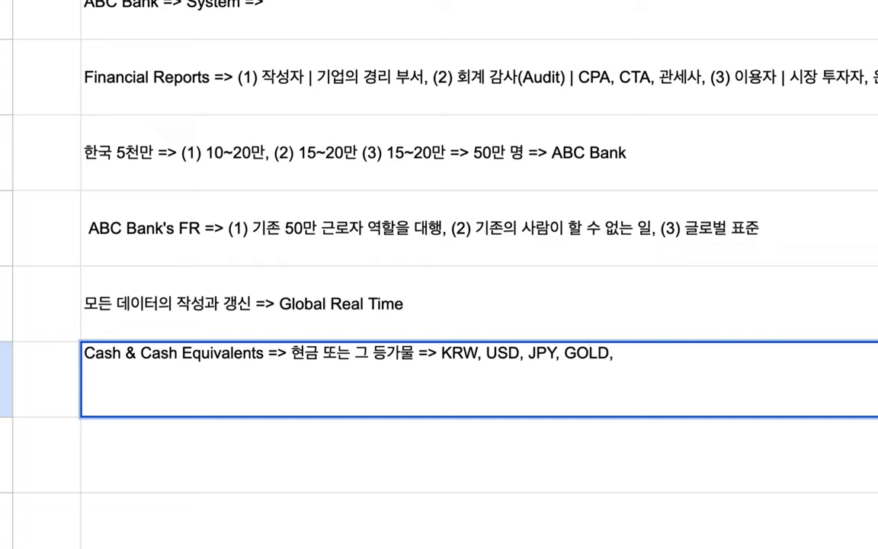
type("Marketa")
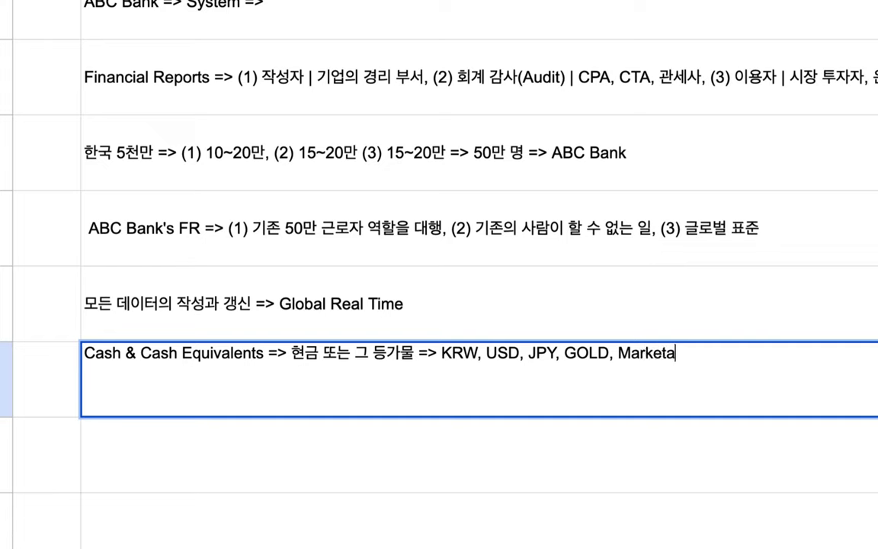
type("ble Secur")
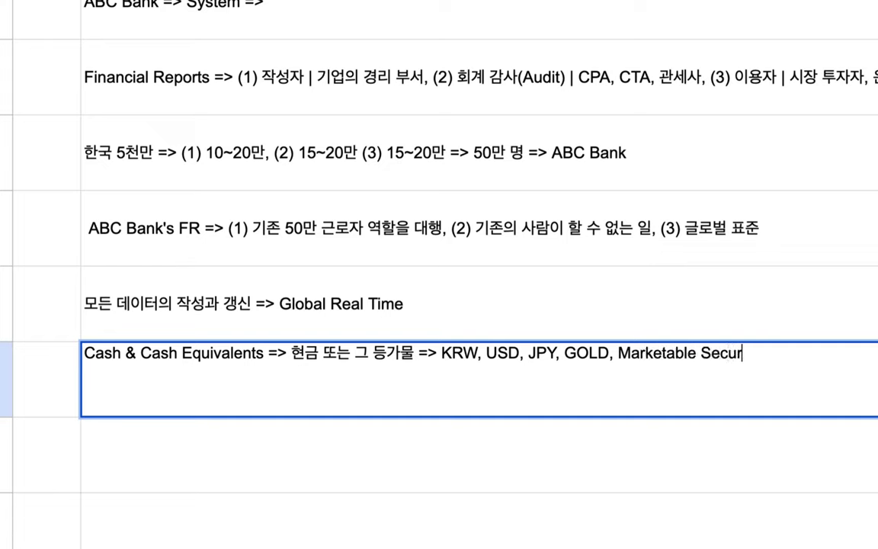
type("ies")
- Delete '& Cash Equivalents' so the B9 heading reads just Cash
left_click_drag(619, 352, 804, 353)
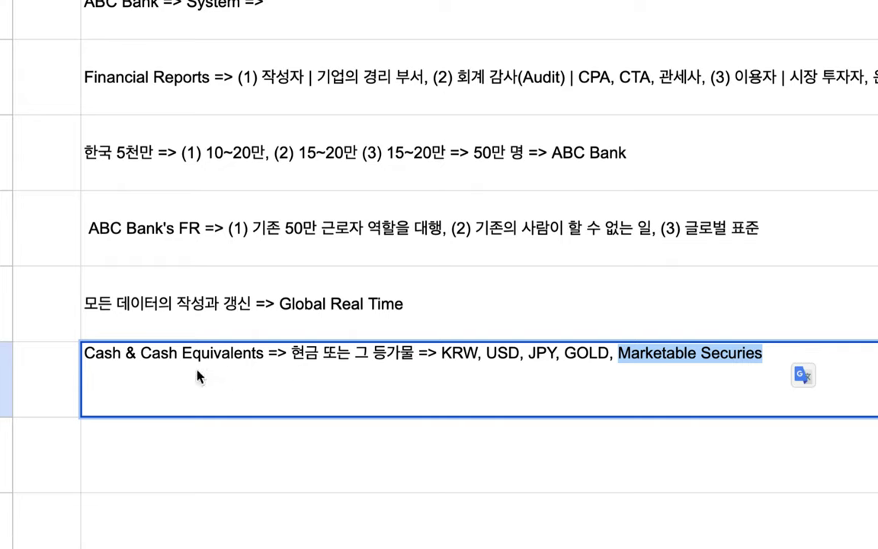
left_click(134, 355)
left_click_drag(268, 354, 79, 349)
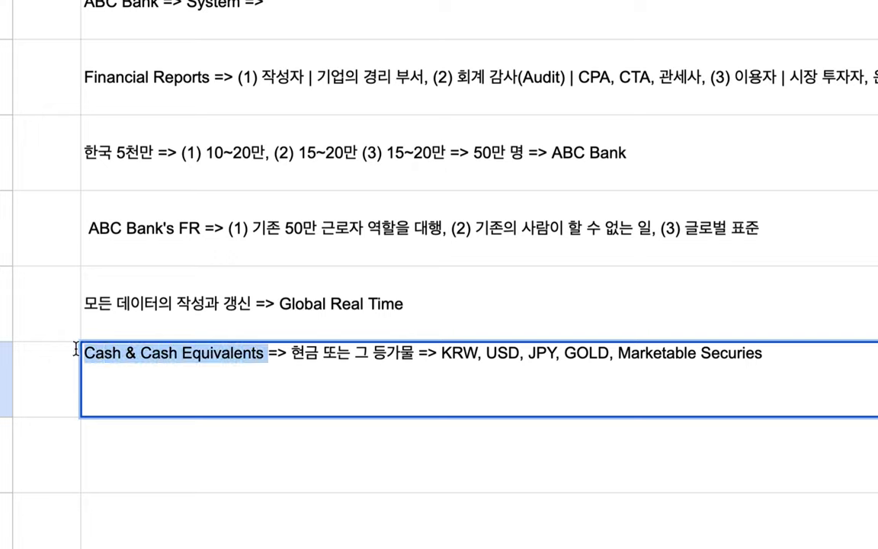
left_click(120, 354)
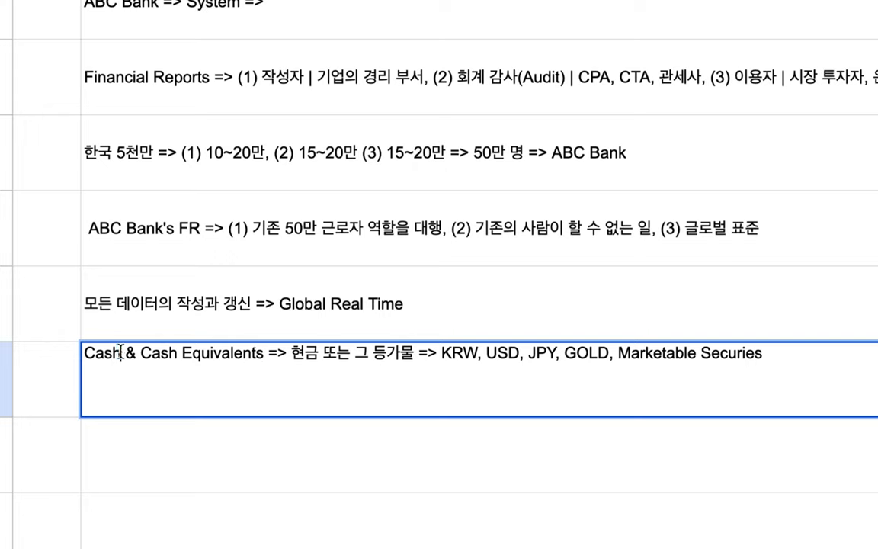
left_click_drag(120, 354, 260, 355)
key("BackSpace")
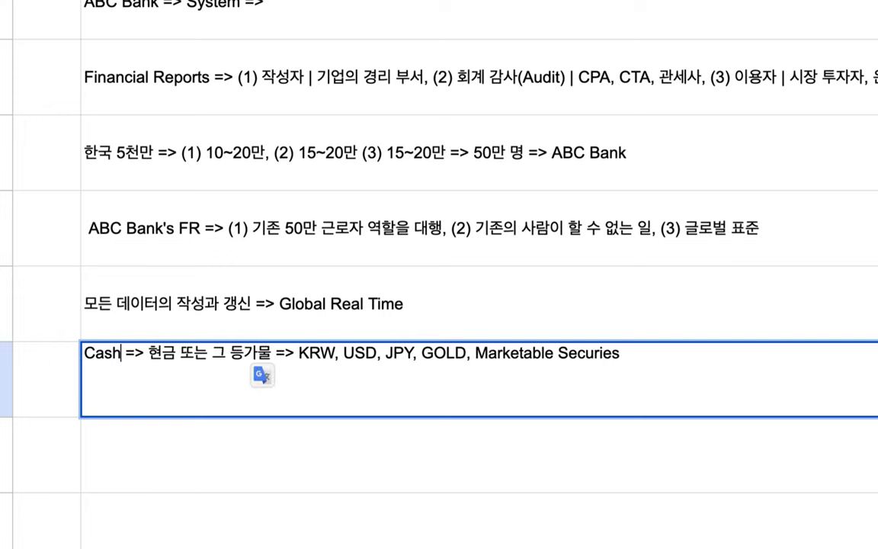
- Append '+ ABC' after Marketable Securies and commit the B9 note
left_click(659, 355)
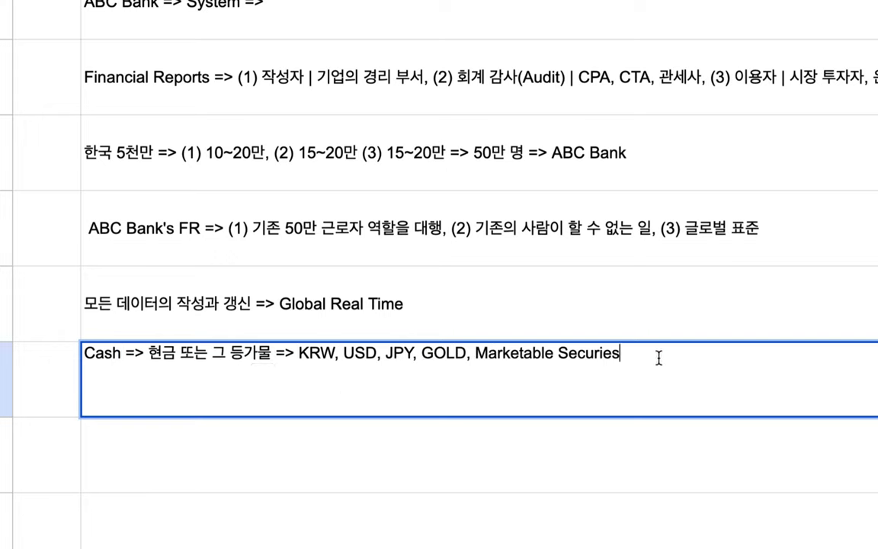
type("=> ABC")
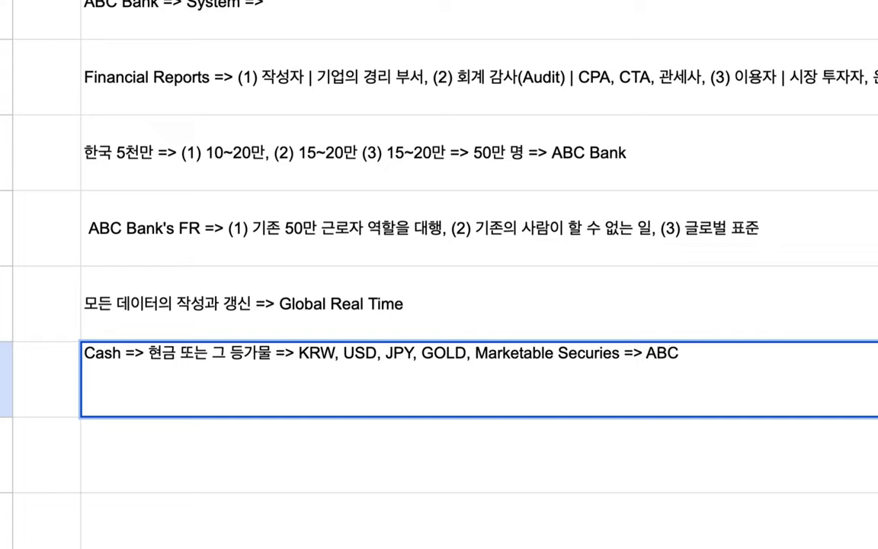
left_click_drag(644, 355, 625, 355)
type("+")
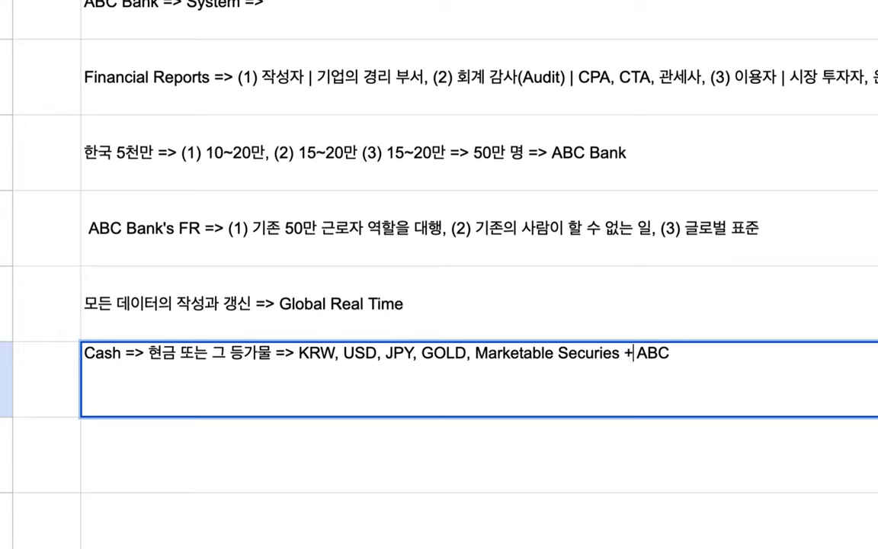
left_click_drag(619, 355, 302, 348)
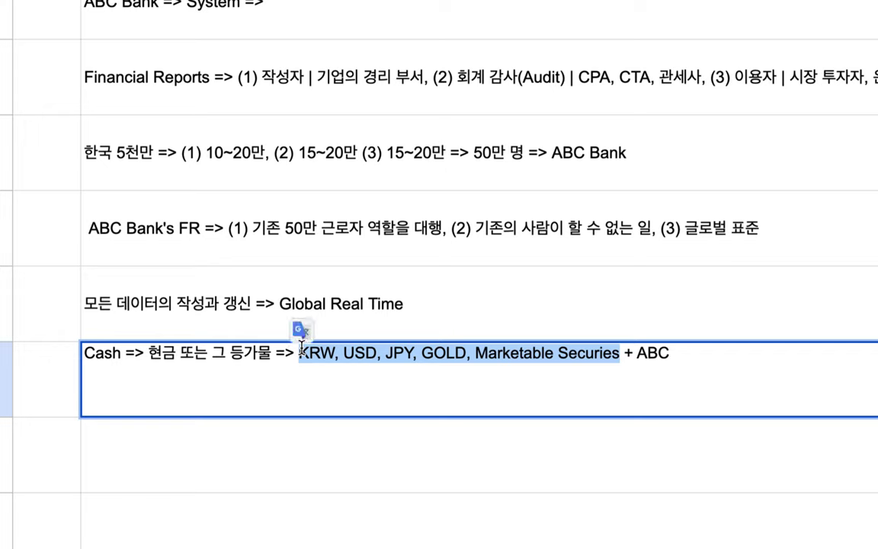
left_click_drag(637, 353, 680, 355)
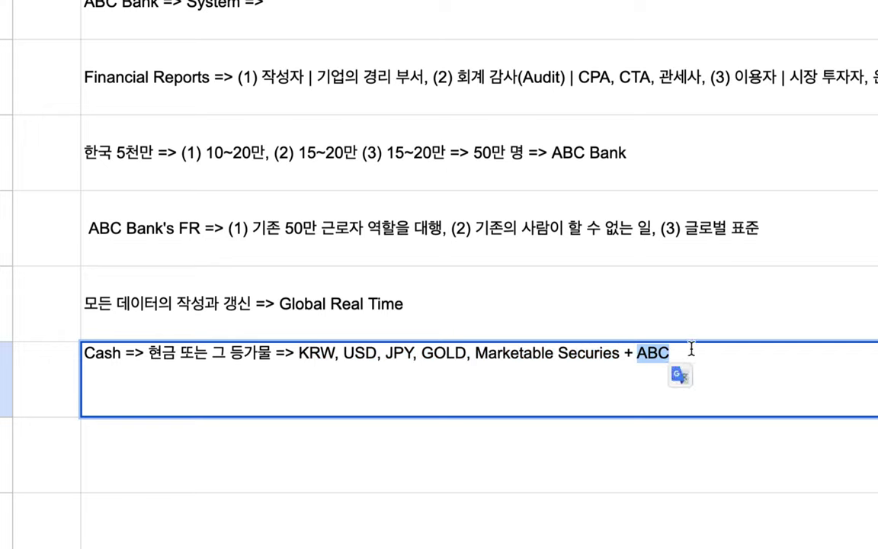
left_click(515, 435)
- Type 'Revenue => 내가 번 돈, Expense => 내가 쓴 돈,' into B10
type("R")
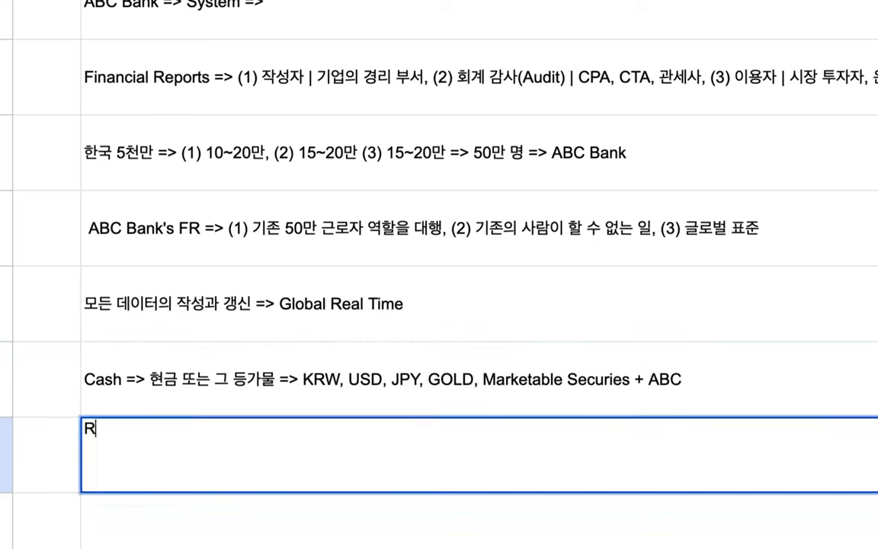
type("evenue =")
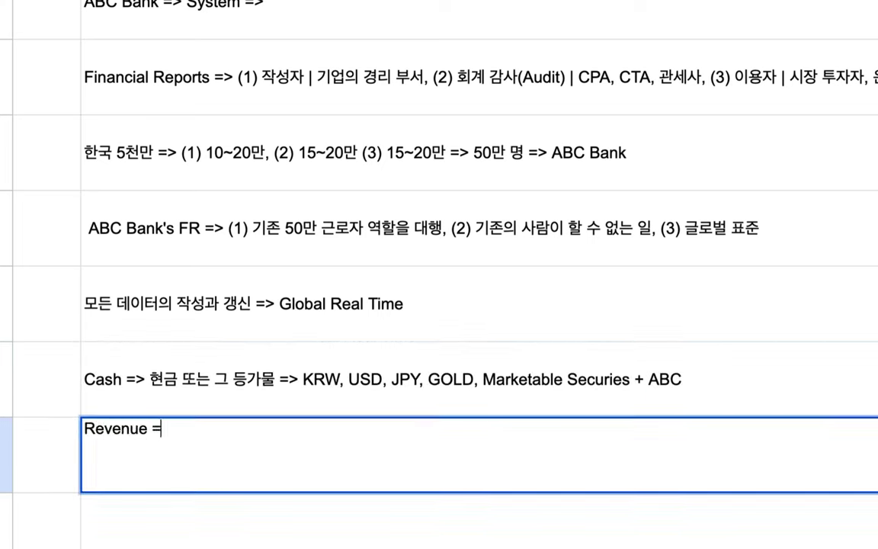
type("> 내가 번 돈")
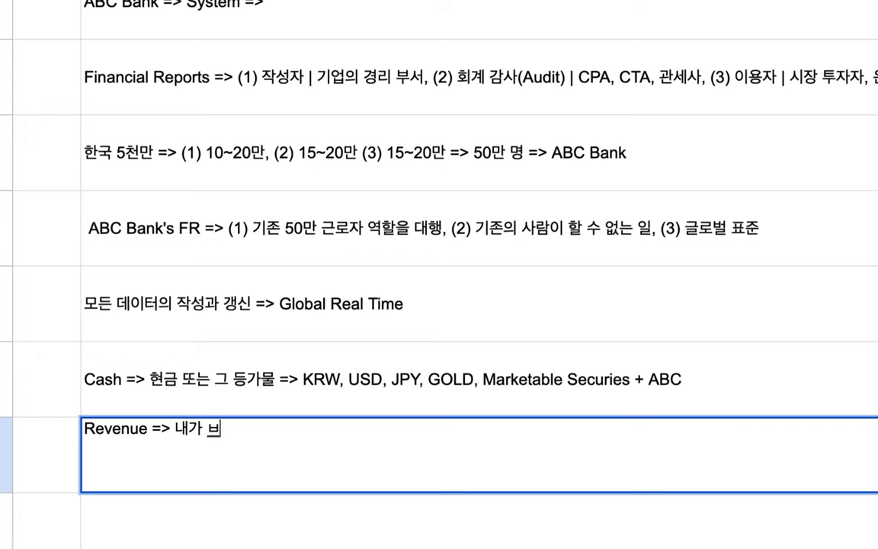
type(", E")
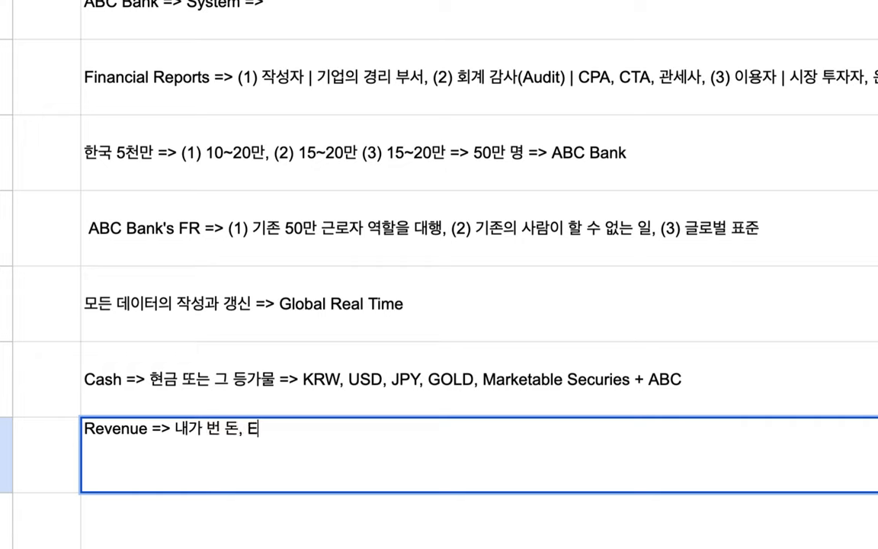
type("xpense => ")
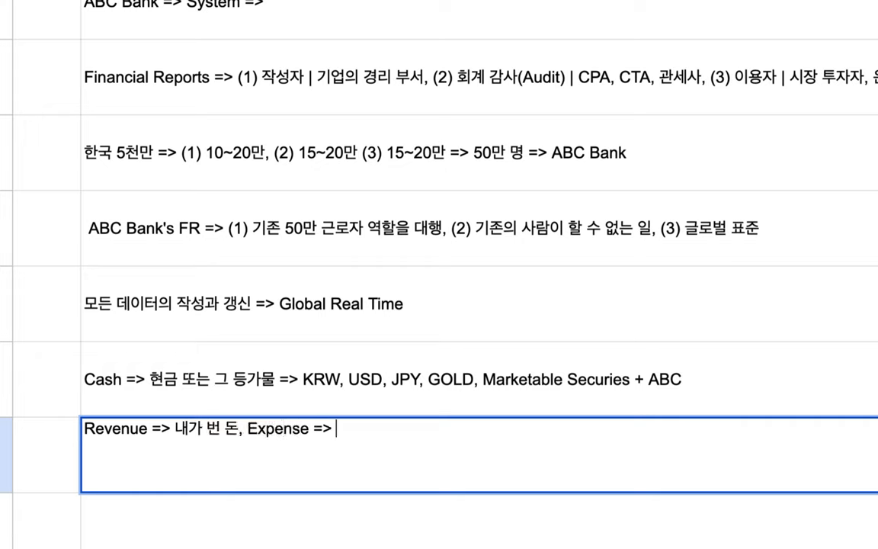
type("내가 쓴")
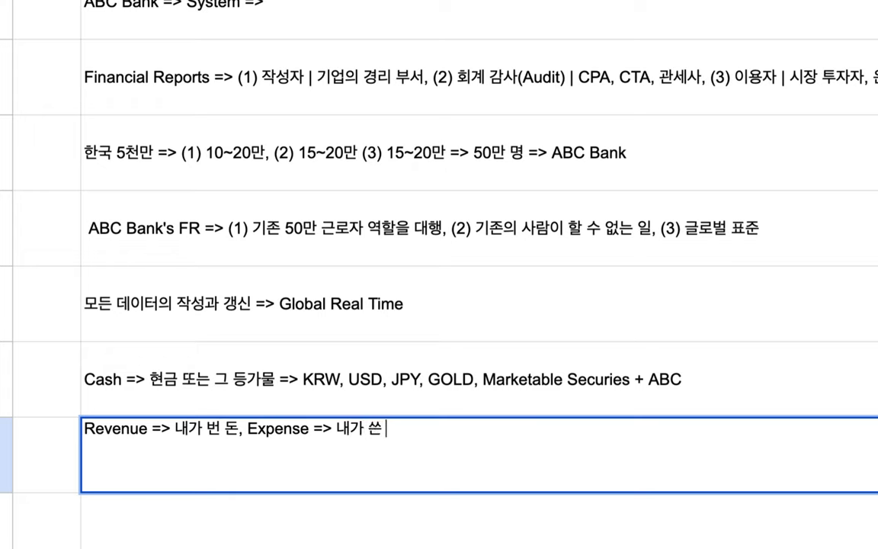
type(" 되ㄴ,")
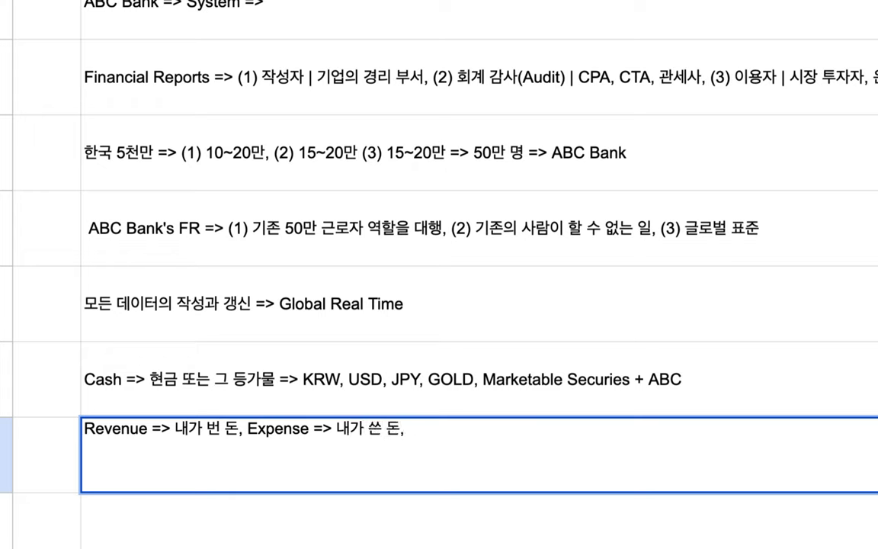